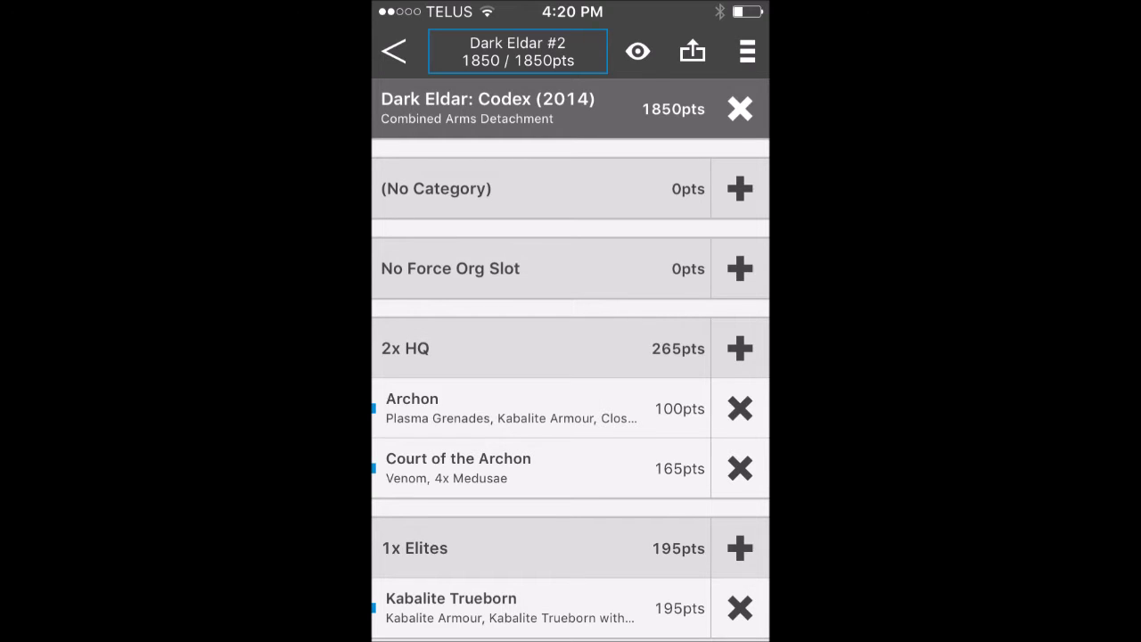
Display the roster as a full HTML list and bring up its view options (Full length, no points, inline profiles and rules)
{"action": "left_click", "coordinate": [637, 51]}
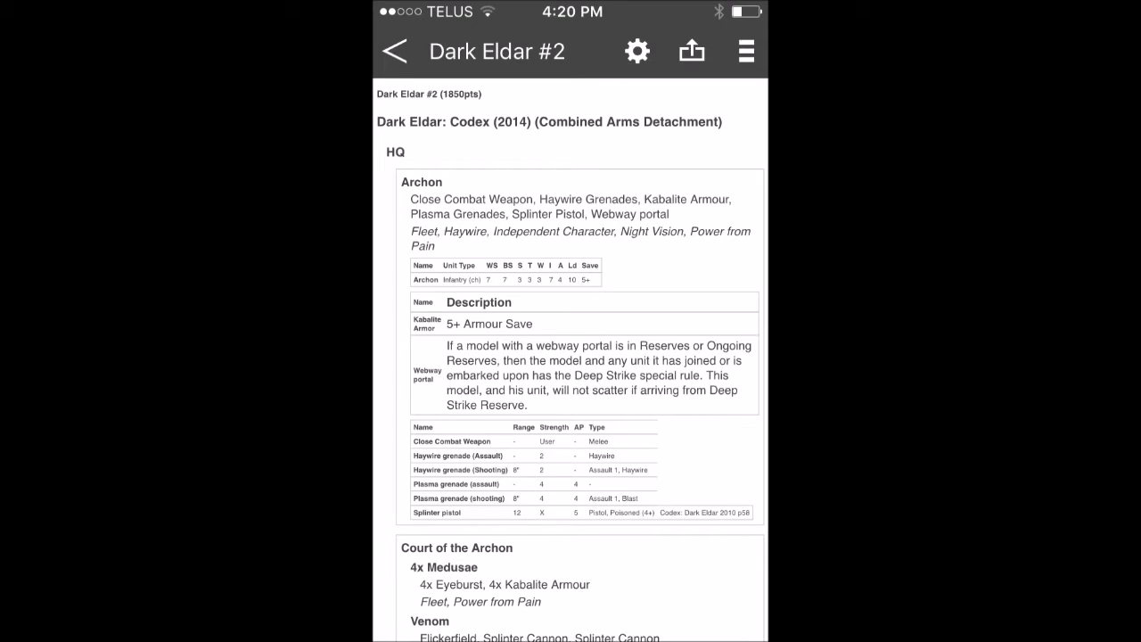
{"action": "left_click", "coordinate": [638, 51]}
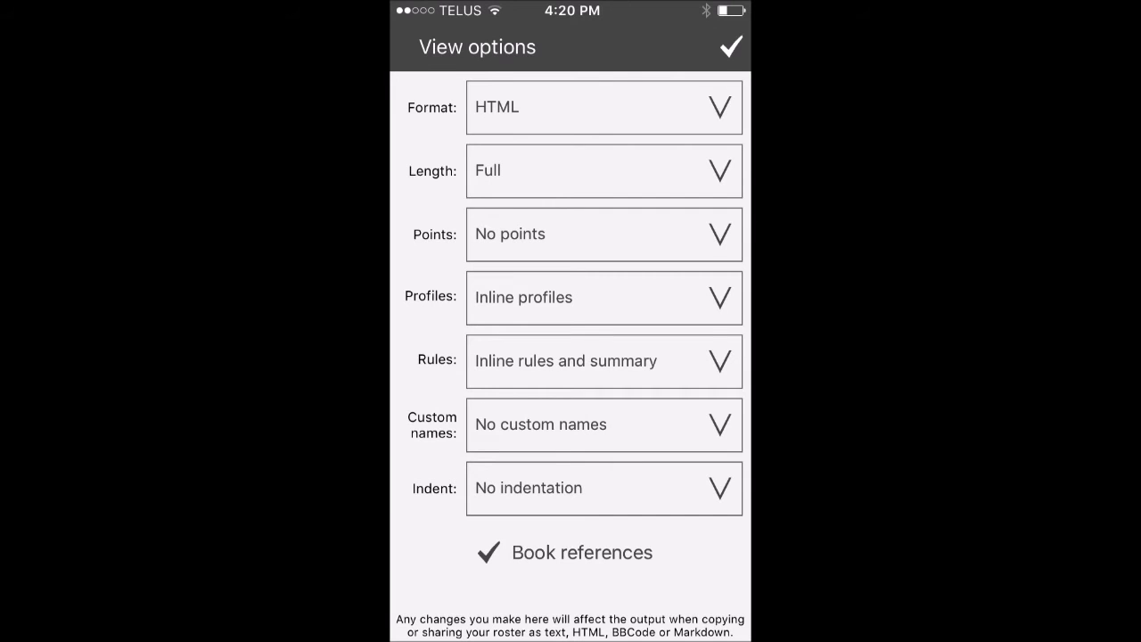